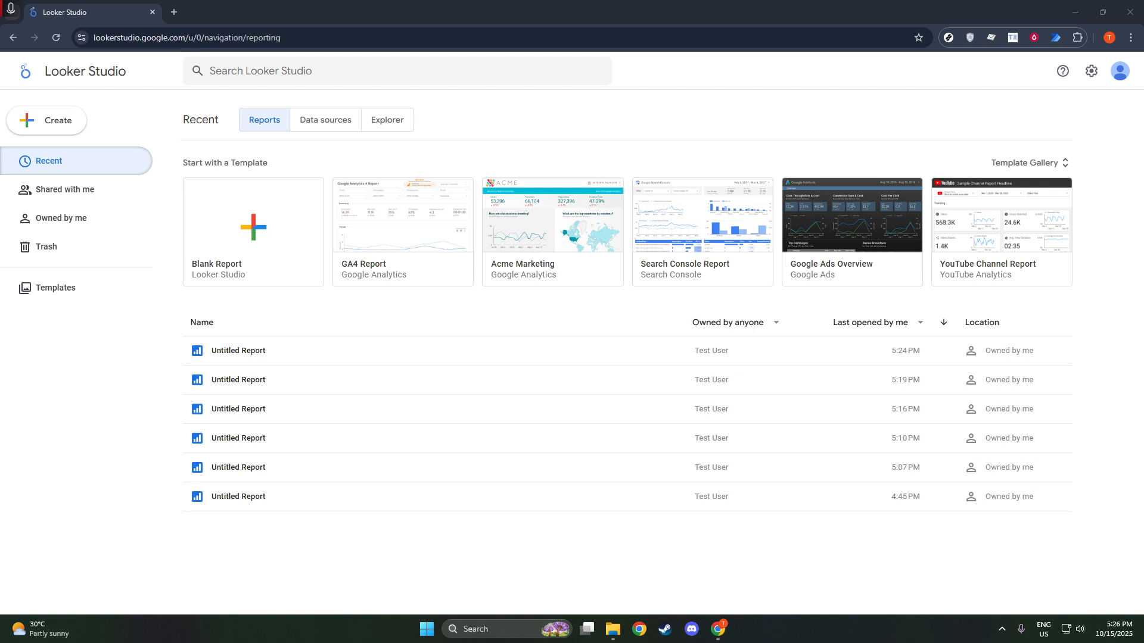
# Step: Open the most recently opened Untitled Report from the reports list
pyautogui.click(743, 362)
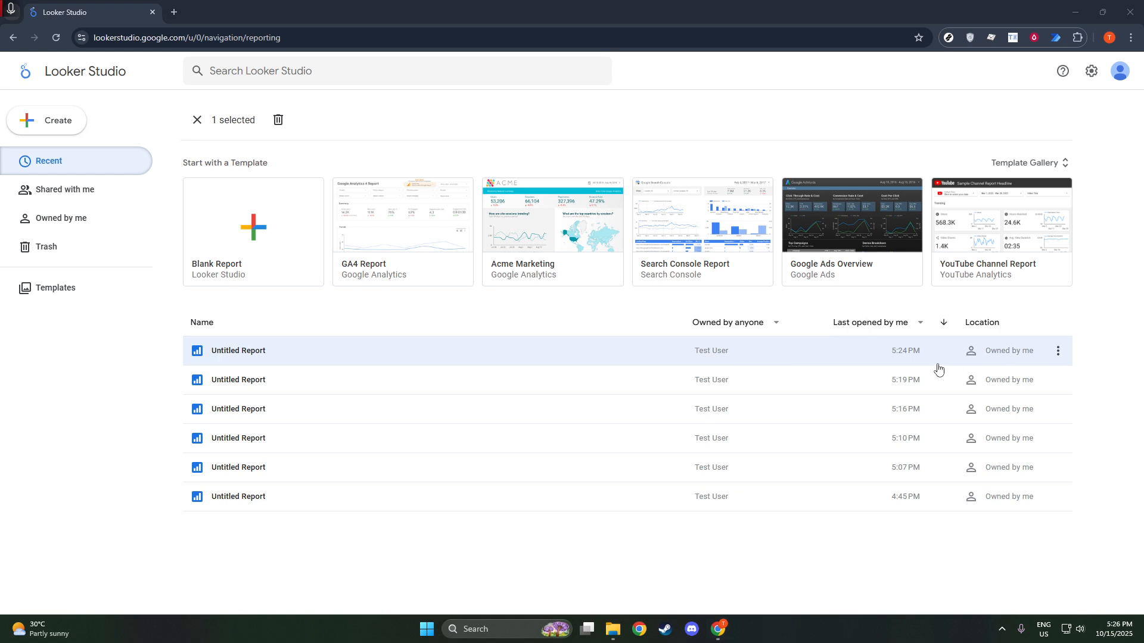
pyautogui.click(741, 351)
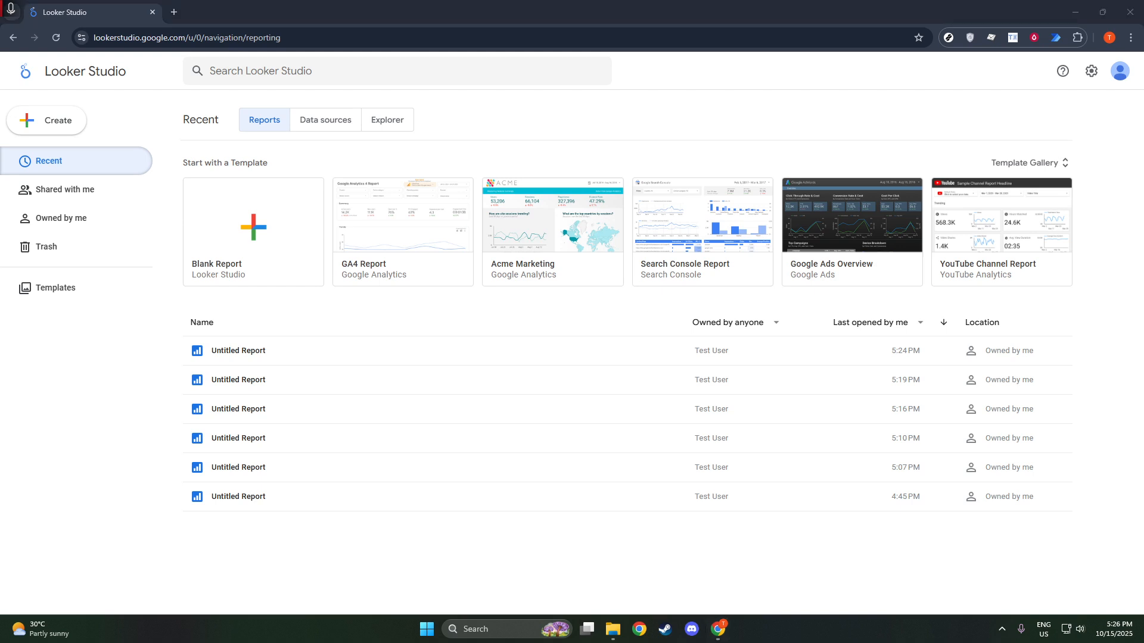
pyautogui.click(710, 362)
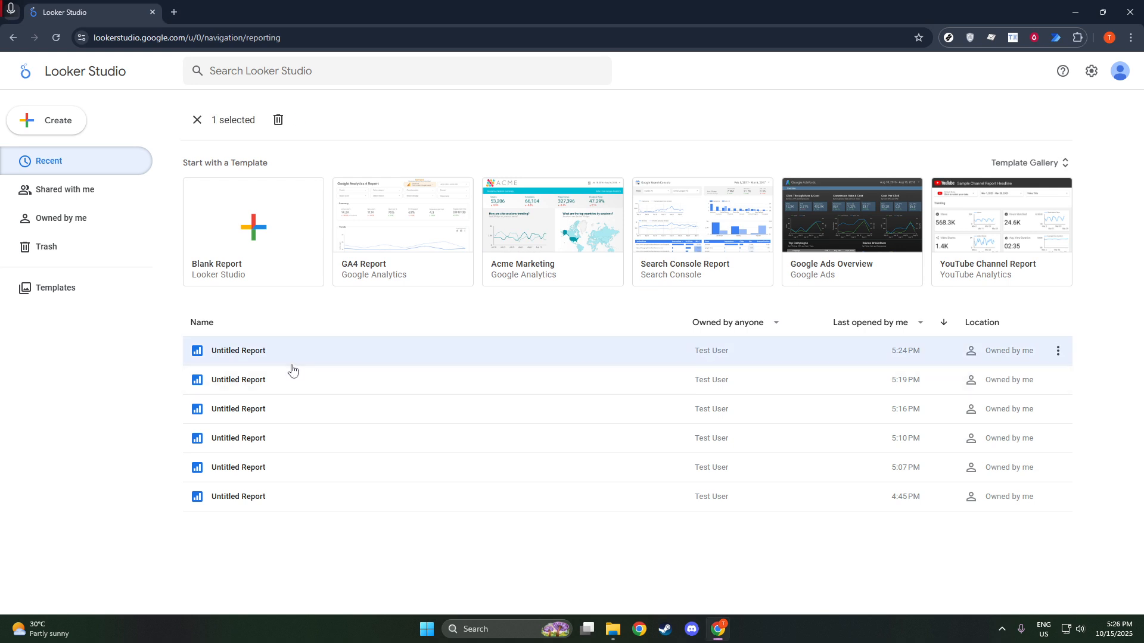
pyautogui.click(269, 355)
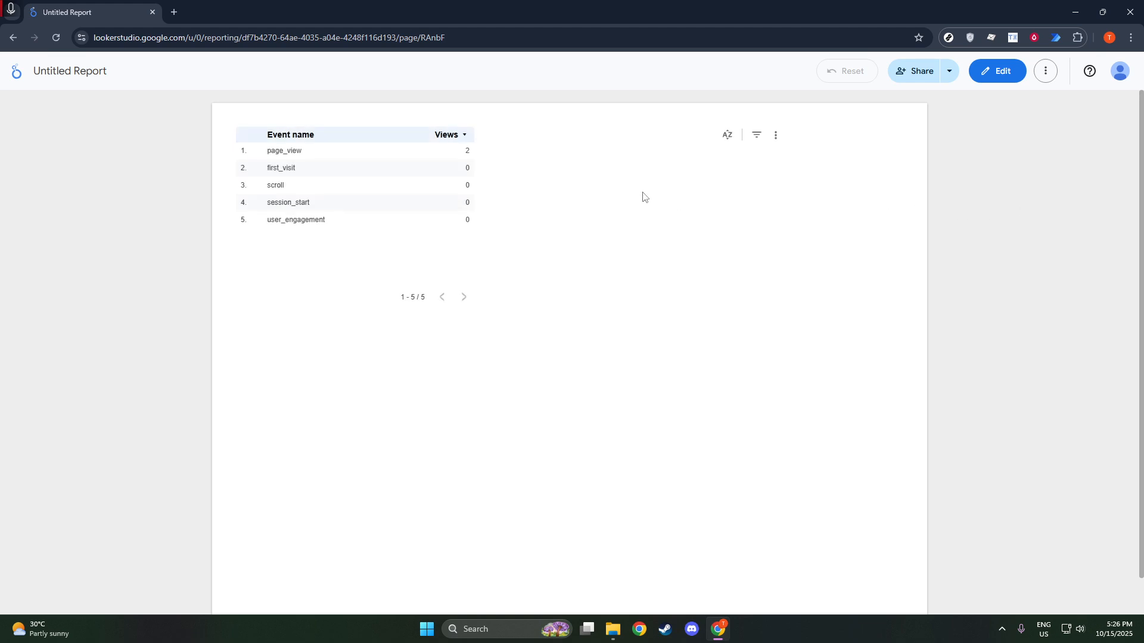
# Step: Switch the report to edit mode and select the bar chart
pyautogui.click(987, 77)
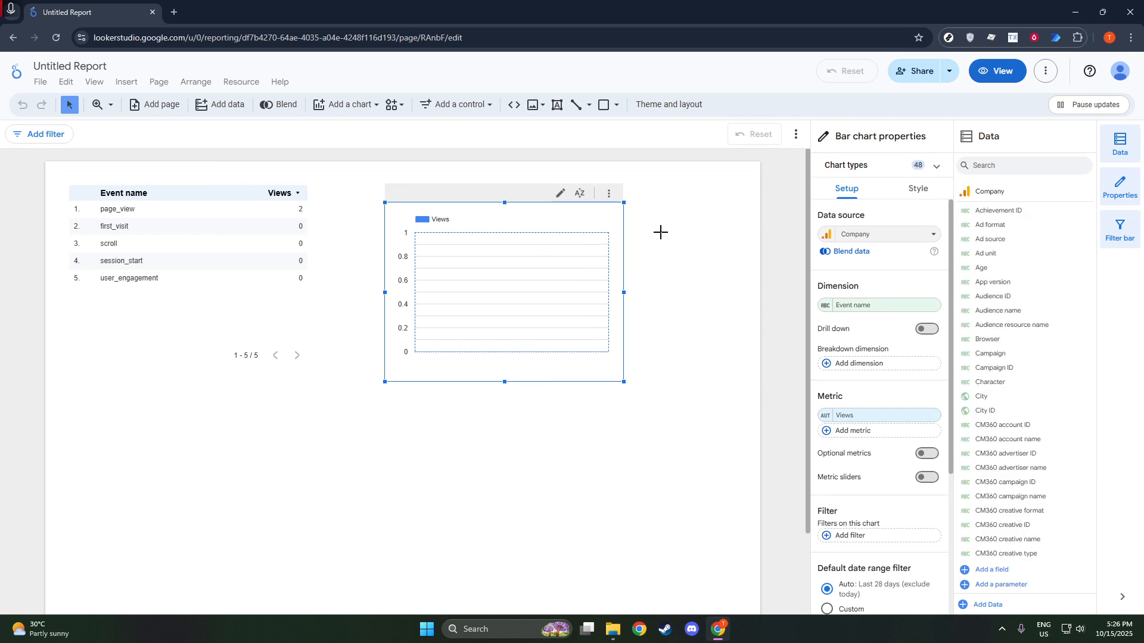
pyautogui.click(659, 232)
pyautogui.click(614, 299)
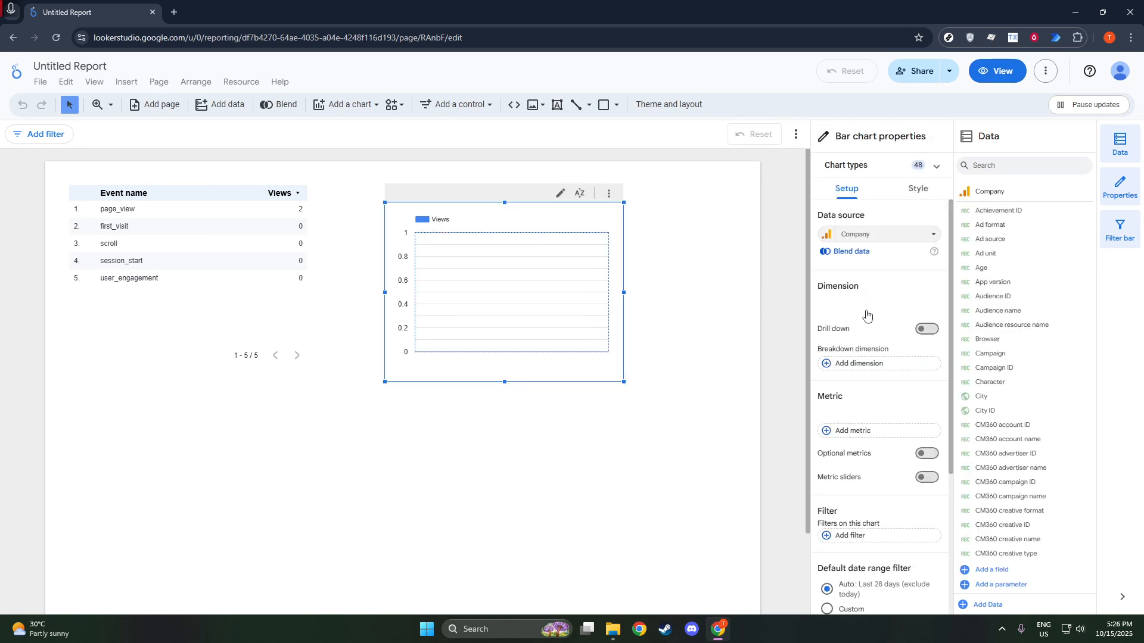
# Step: Start creating a new filter for the bar chart
pyautogui.scroll(-3, 881, 372)
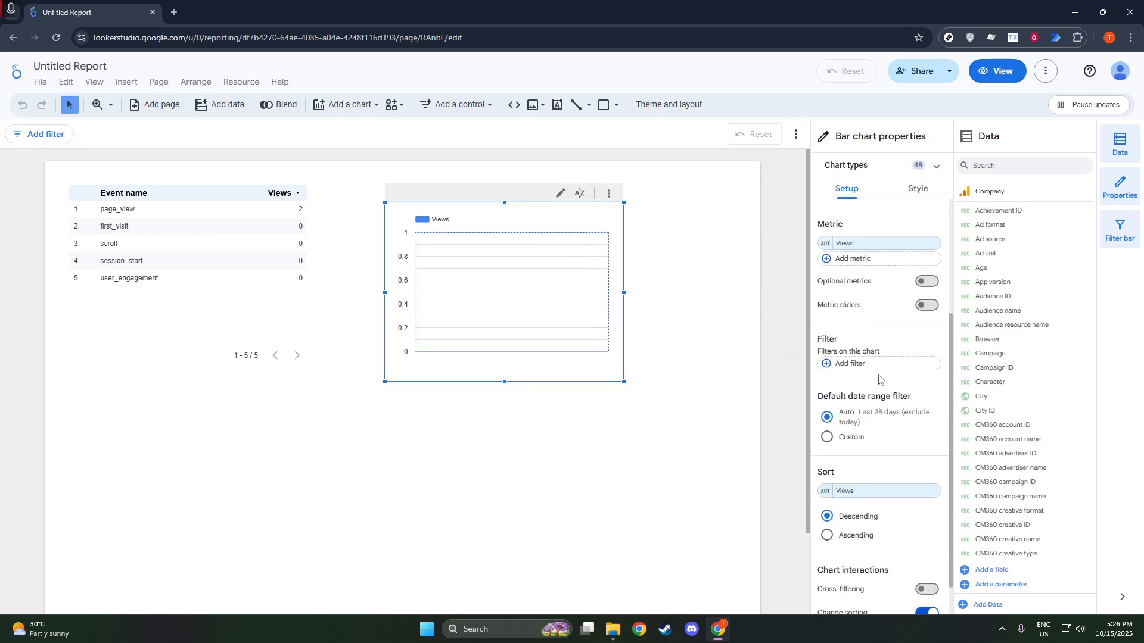
pyautogui.click(846, 358)
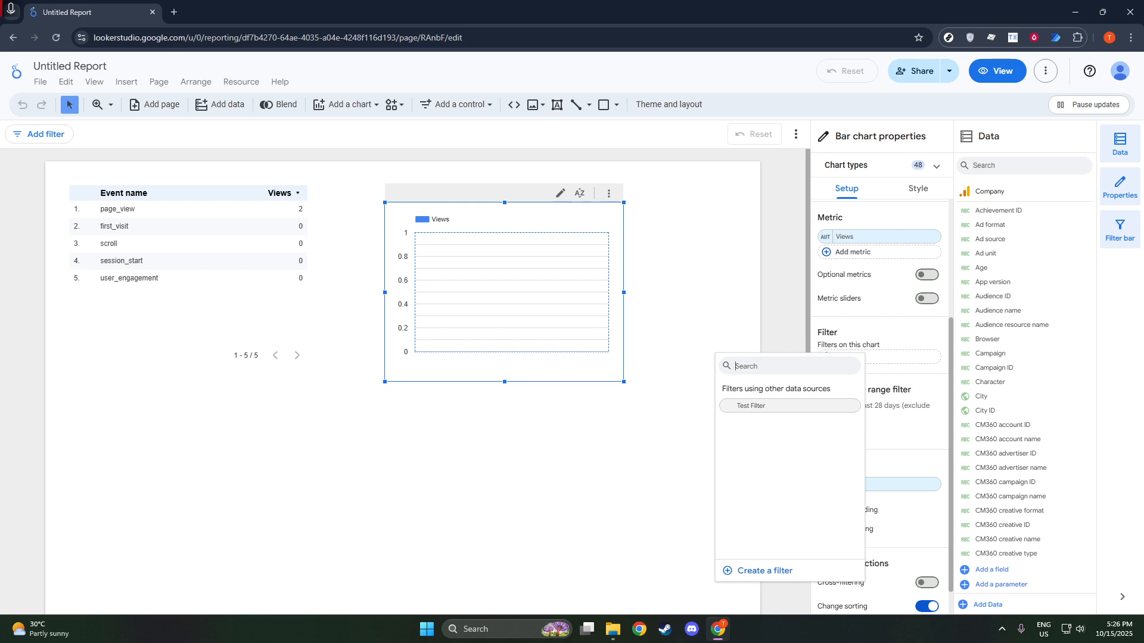
pyautogui.click(766, 563)
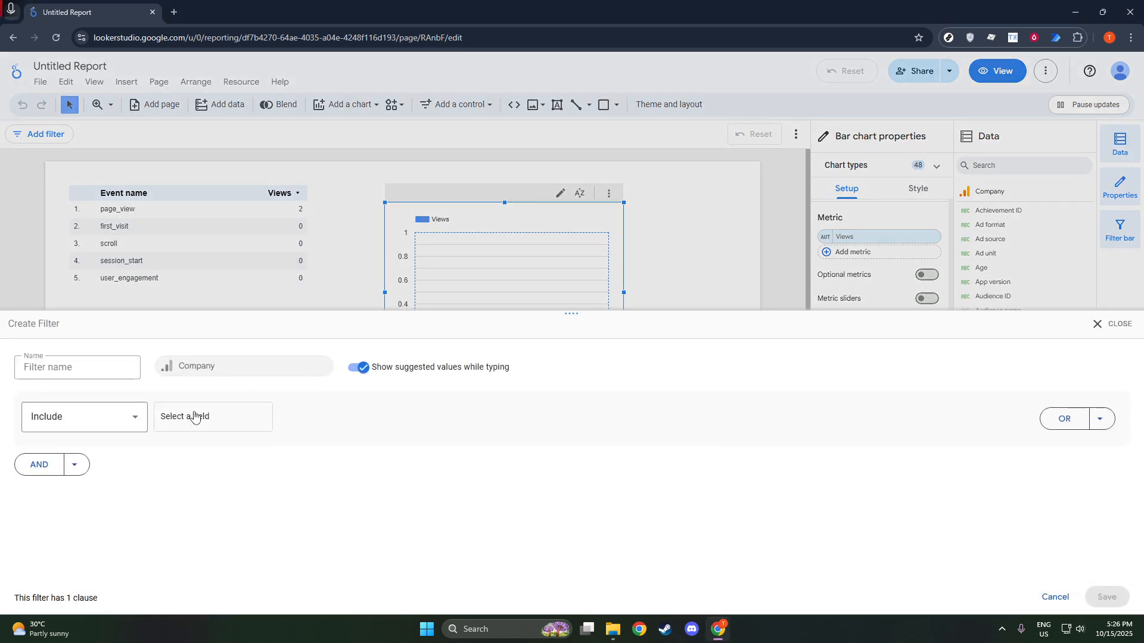
# Step: Browse the list of available fields for the filter clause
pyautogui.click(138, 422)
pyautogui.click(189, 426)
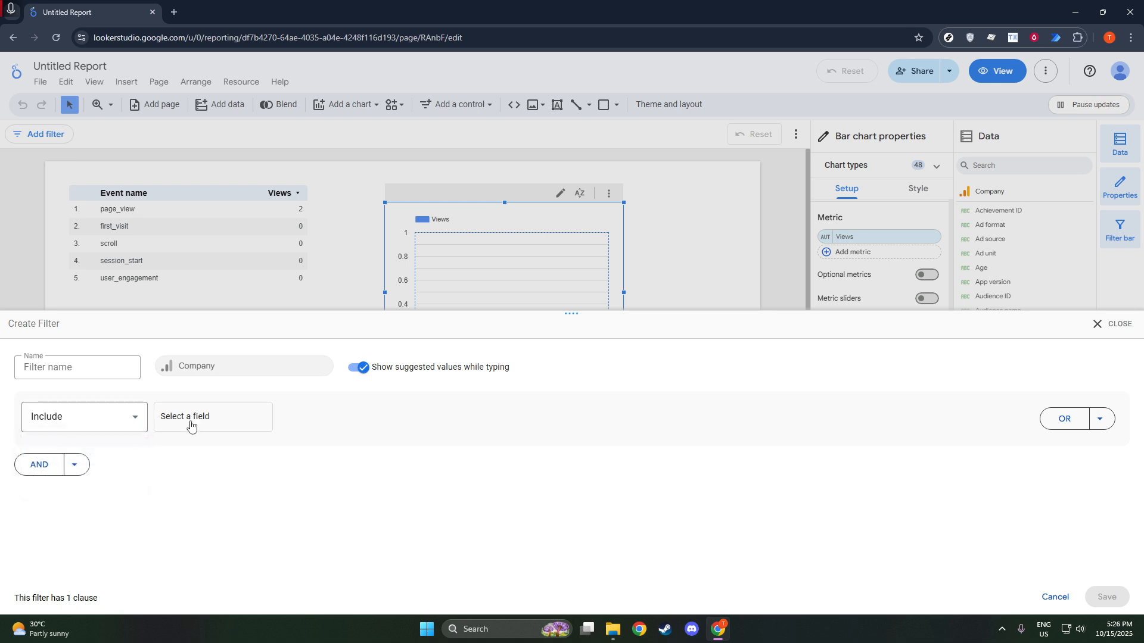
pyautogui.click(195, 423)
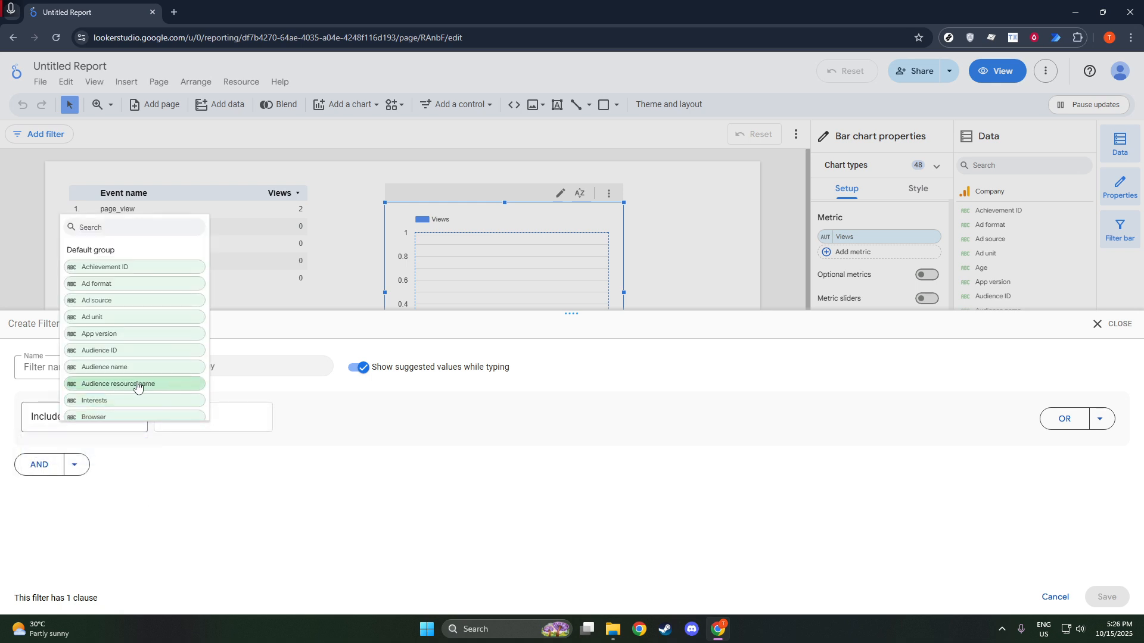
pyautogui.scroll(-3, 149, 388)
pyautogui.scroll(-4, 158, 390)
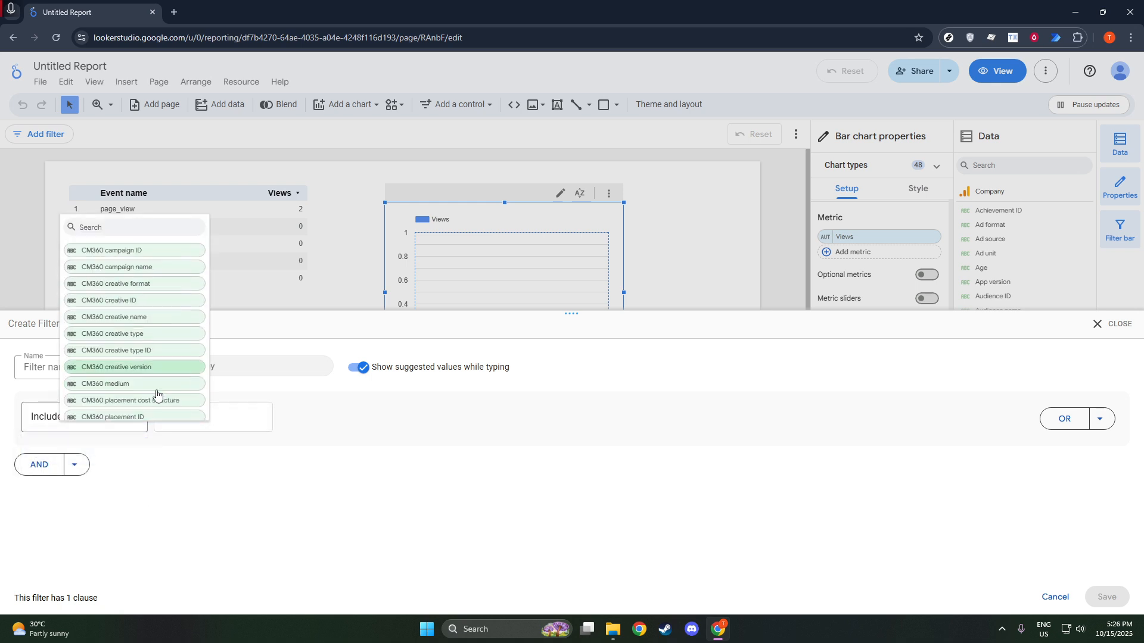
pyautogui.scroll(-6, 156, 396)
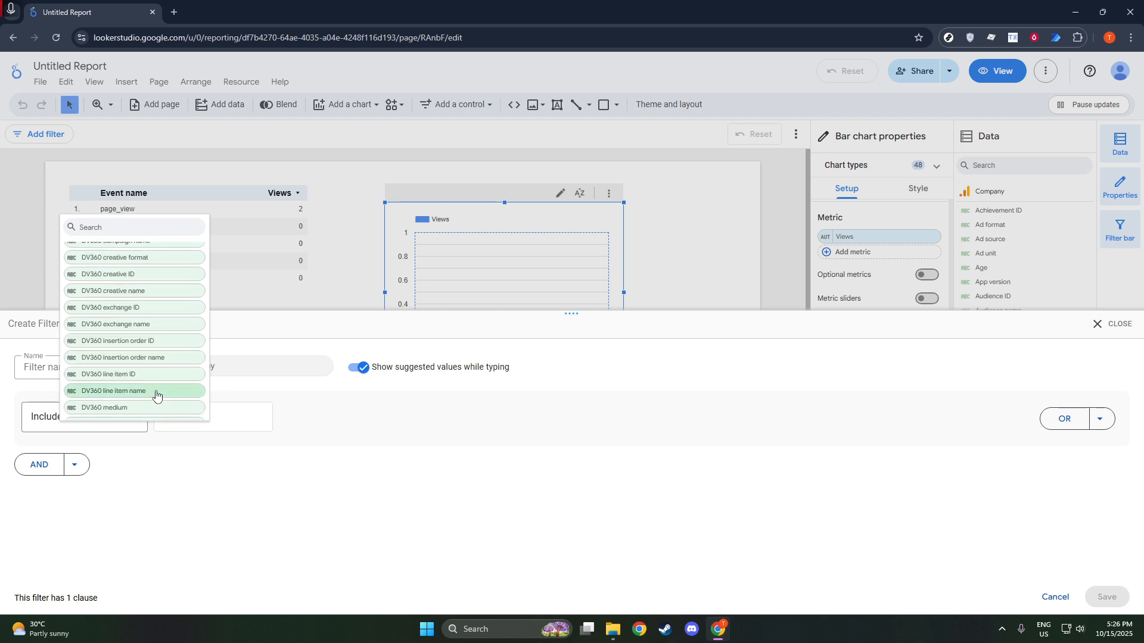
pyautogui.scroll(-5, 156, 395)
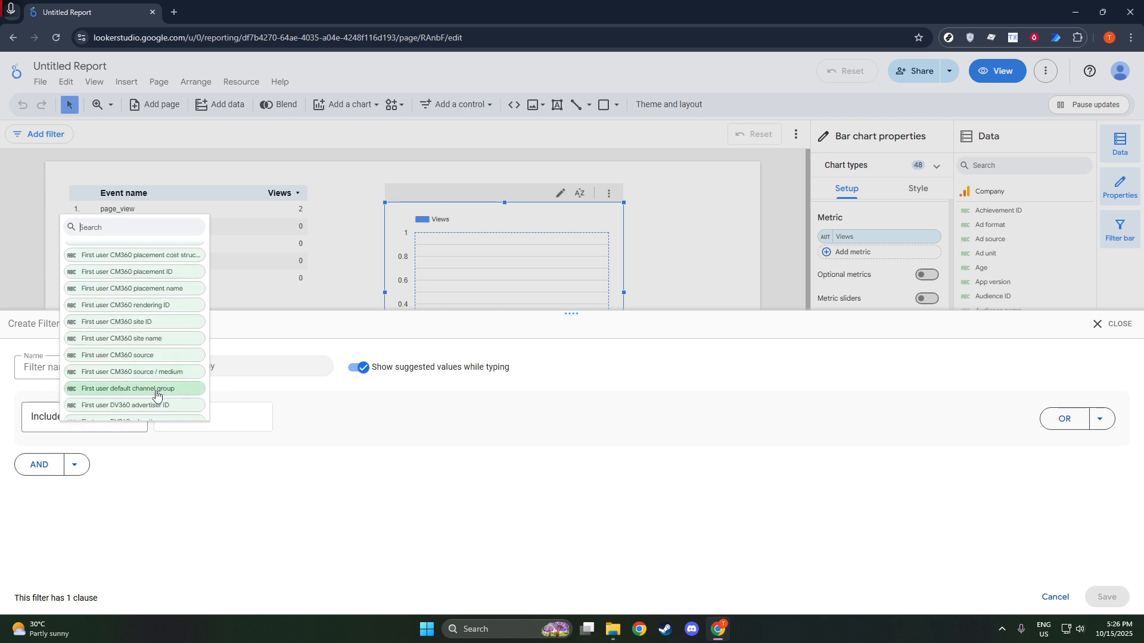
pyautogui.scroll(-6, 156, 393)
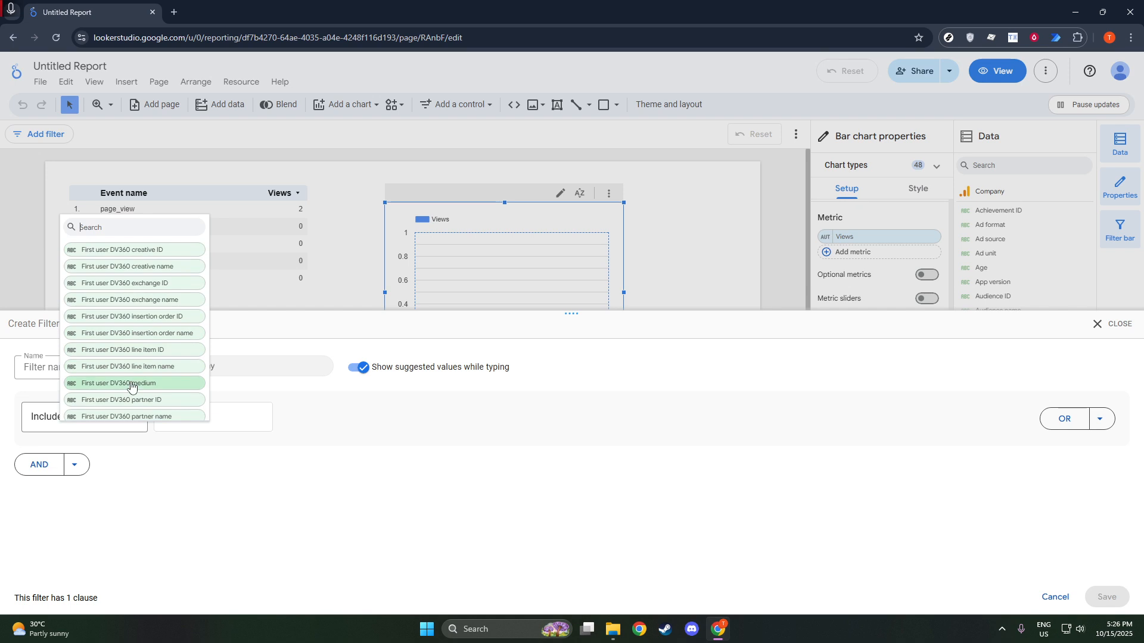
# Step: Name the filter Filter for Testing
pyautogui.click(40, 371)
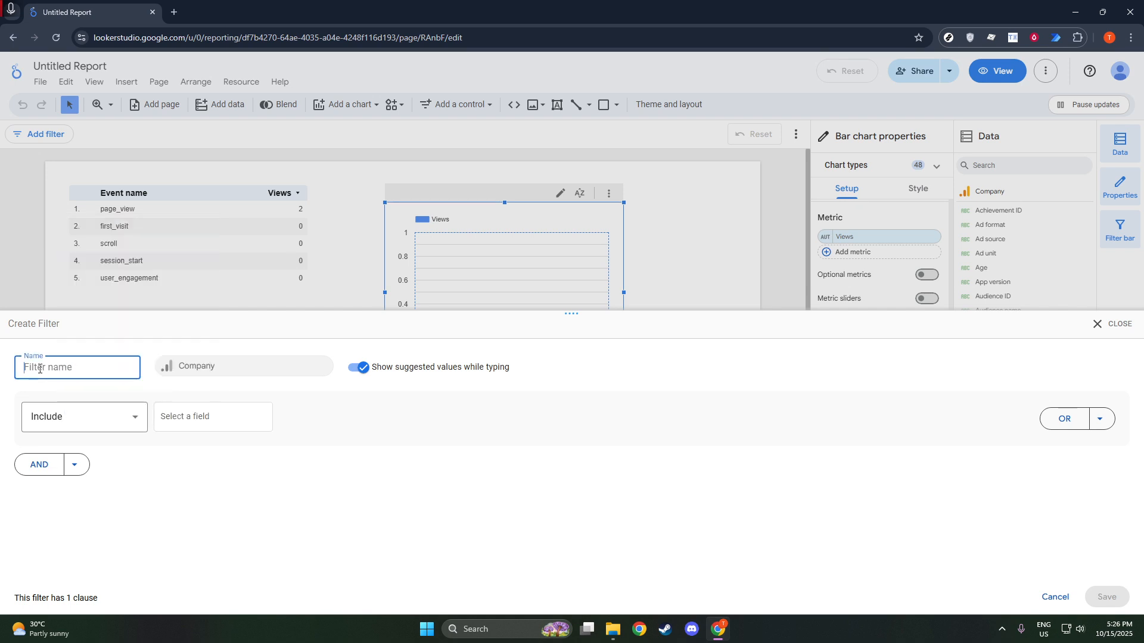
pyautogui.write('Filter')
pyautogui.write(' fop f')
pyautogui.press('BackSpace')
pyautogui.press('BackSpace')
pyautogui.write('p f')
pyautogui.press('BackSpace')
pyautogui.press('BackSpace')
pyautogui.press('BackSpace')
pyautogui.write('p')
pyautogui.press('BackSpace')
pyautogui.press('BackSpace')
pyautogui.write('p')
pyautogui.press('BackSpace')
pyautogui.write('r Testing')
pyautogui.click(188, 380)
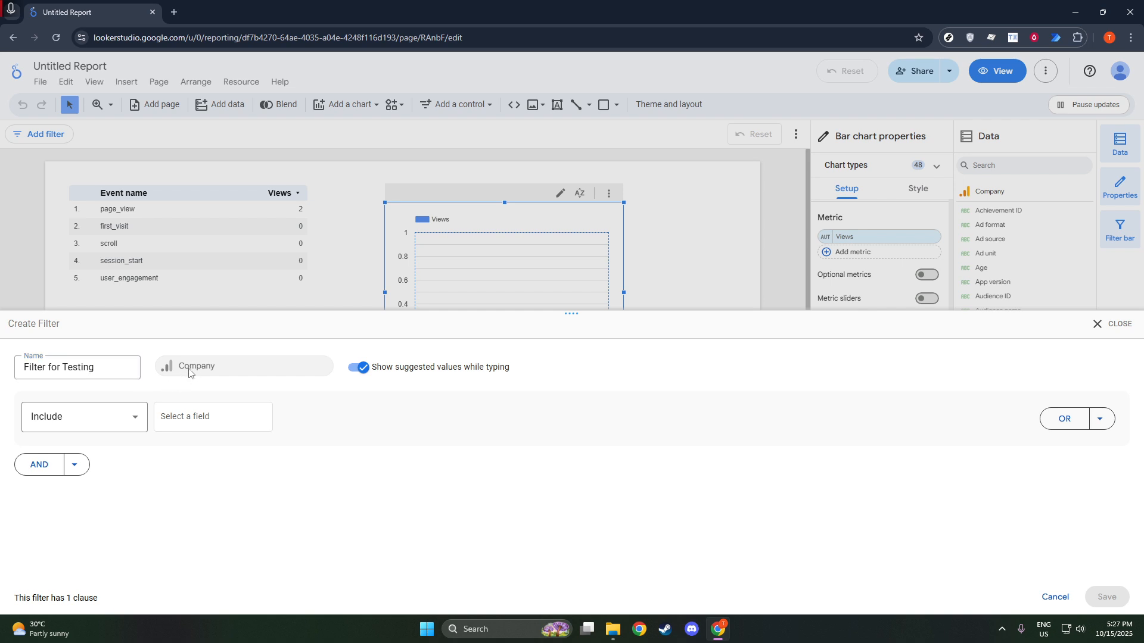
# Step: Search the fields for manu and pick Manual source / medium as the filter field
pyautogui.click(234, 421)
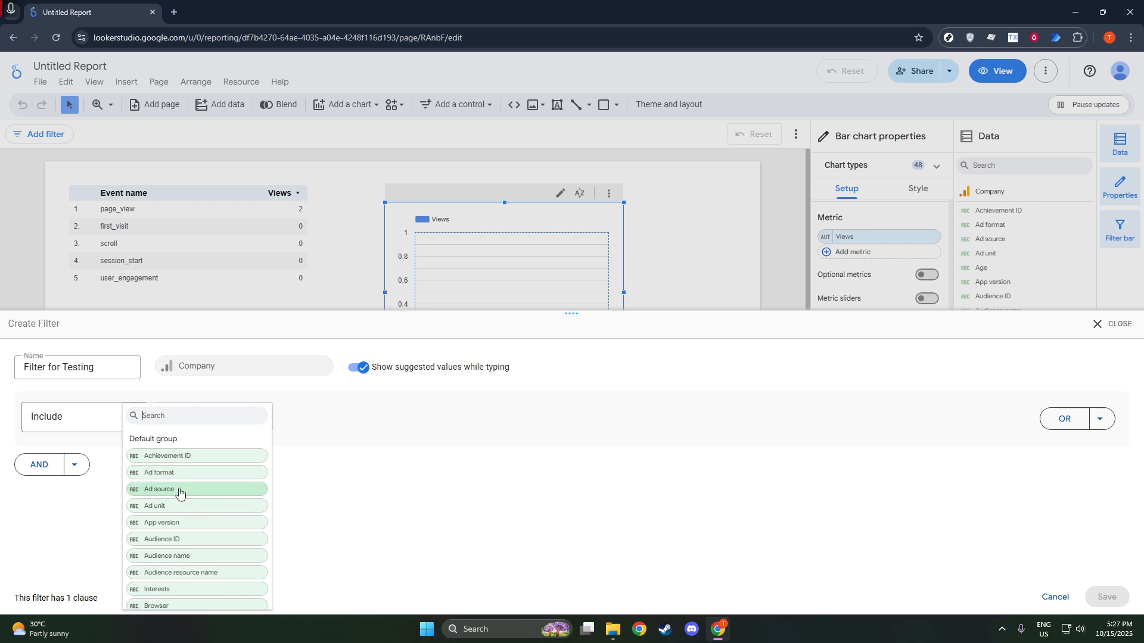
pyautogui.scroll(-10, 192, 503)
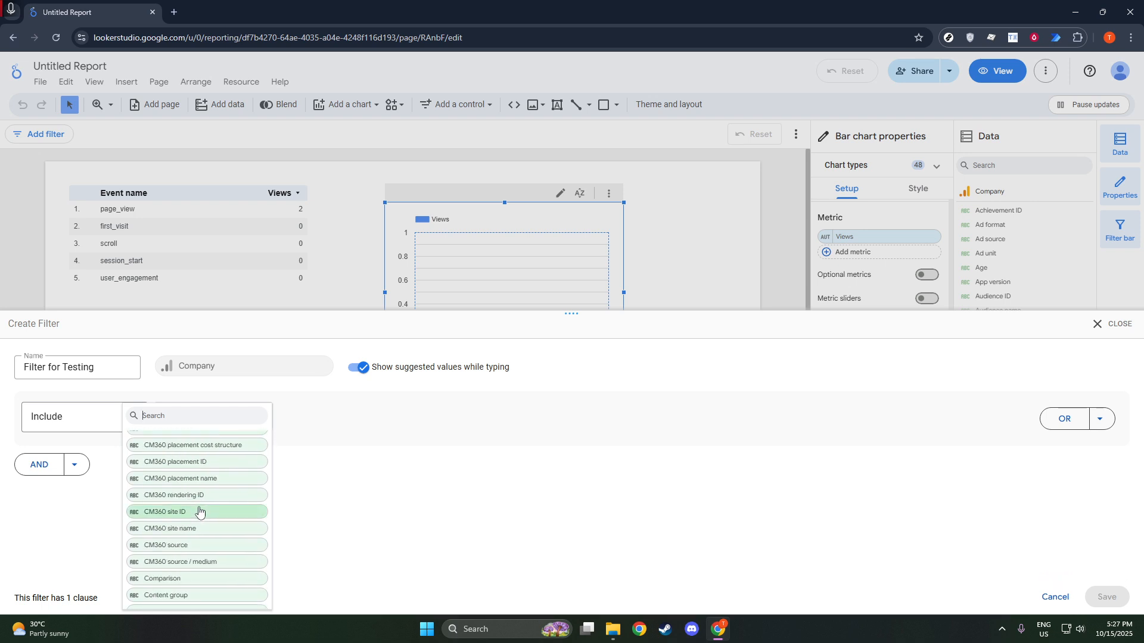
pyautogui.scroll(-3, 196, 507)
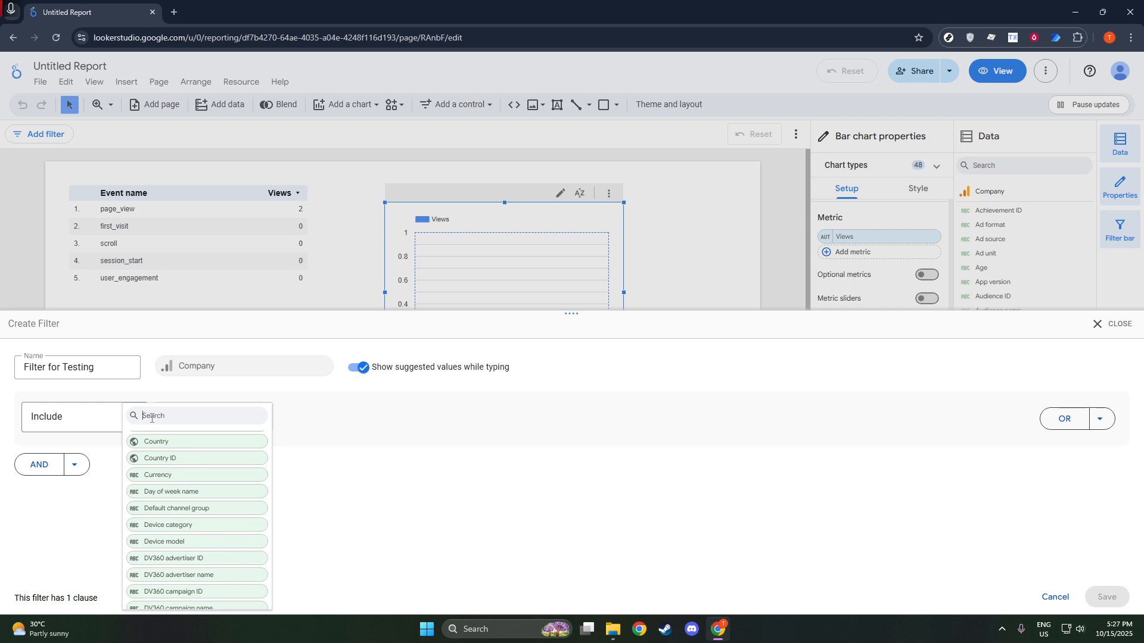
pyautogui.write('manu')
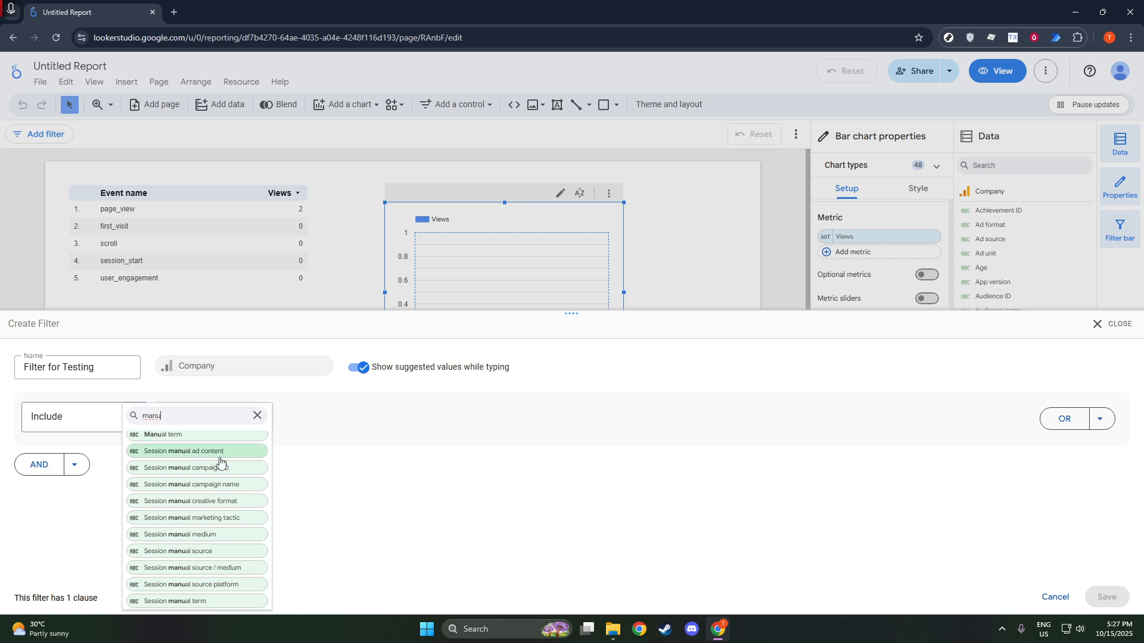
pyautogui.scroll(1, 223, 465)
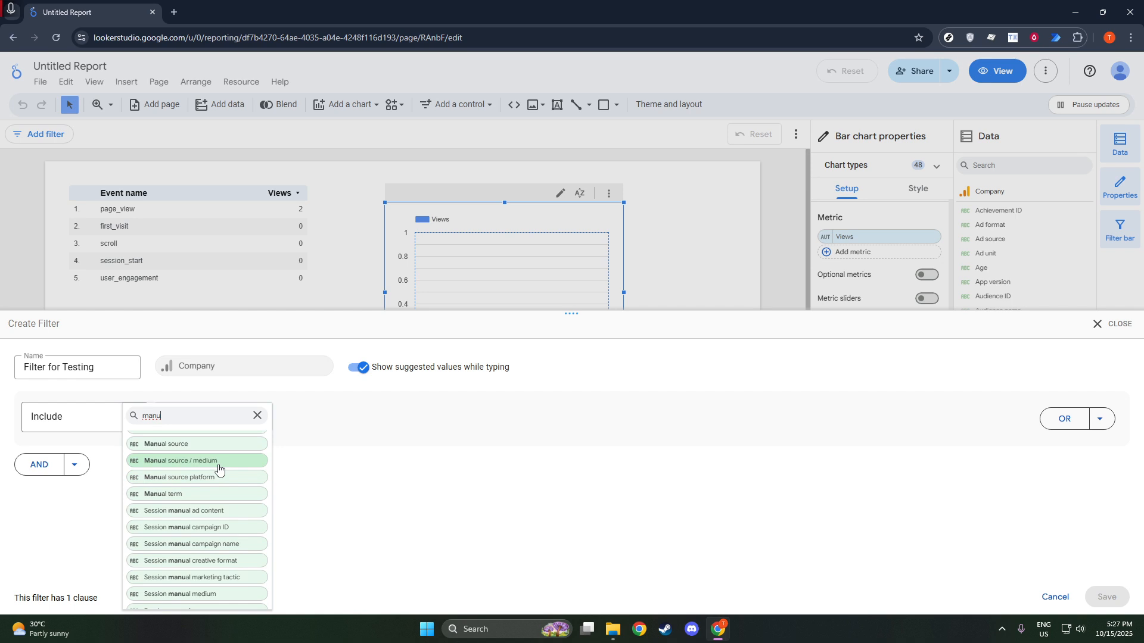
pyautogui.scroll(1, 217, 476)
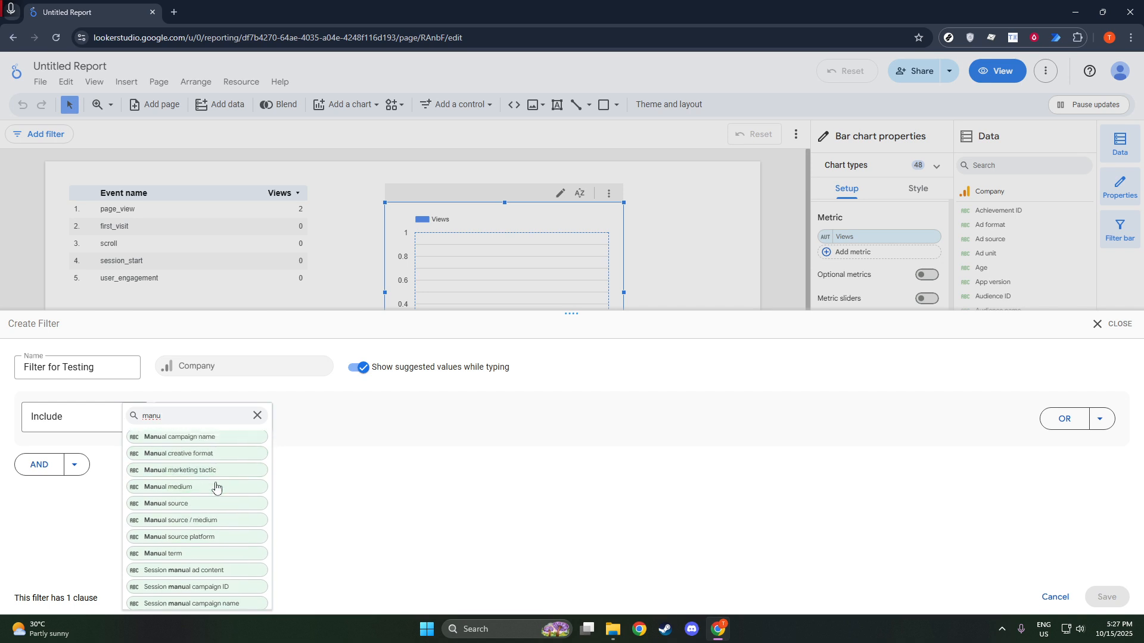
pyautogui.click(211, 520)
# Step: Set the filter condition to Equal to (=)
pyautogui.click(342, 420)
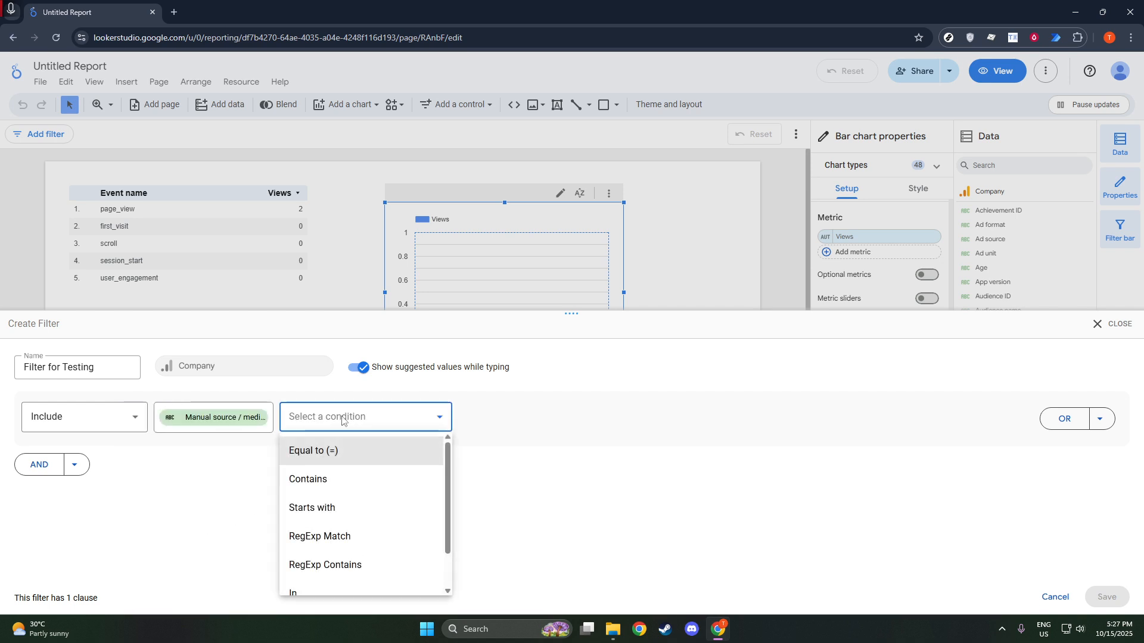
pyautogui.click(351, 451)
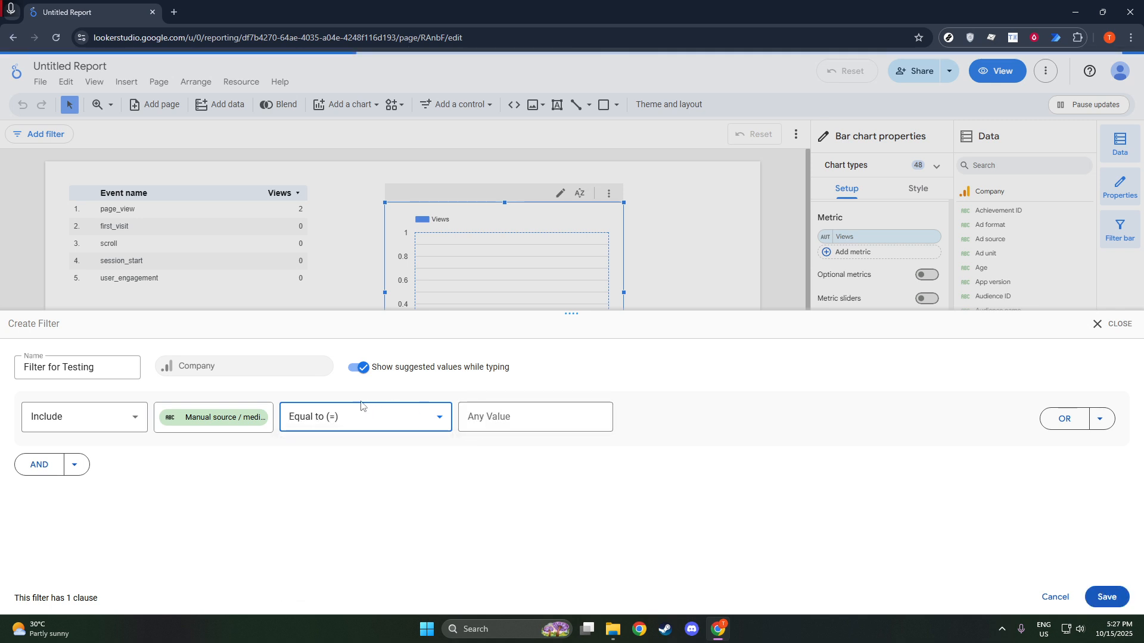
pyautogui.click(305, 420)
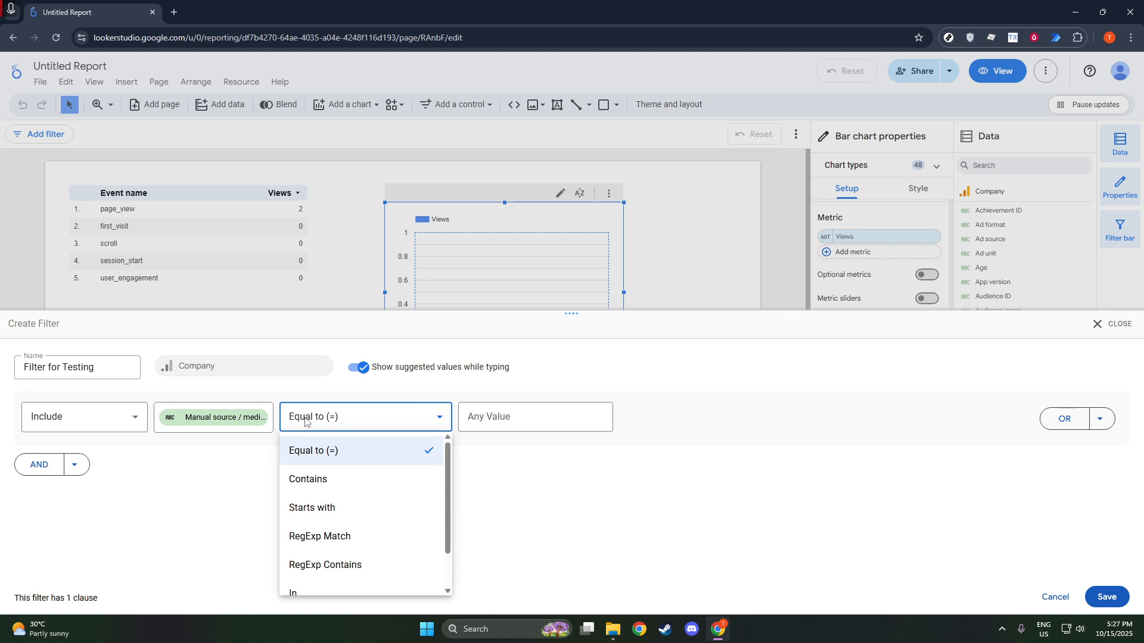
pyautogui.click(305, 419)
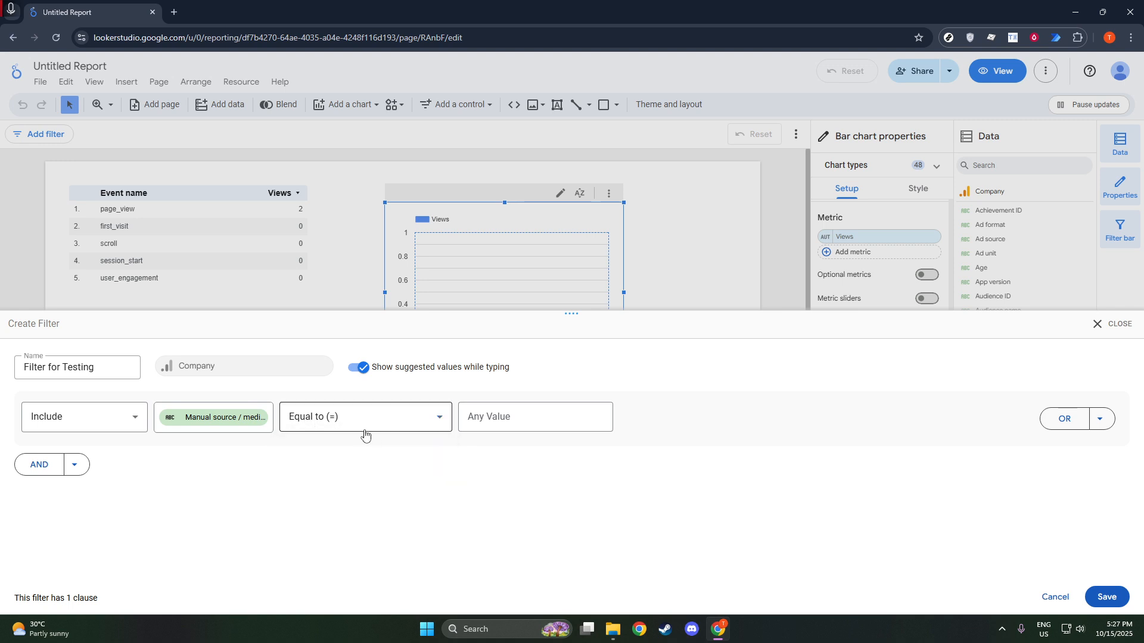
# Step: Change the filter field to First user manual source / medium
pyautogui.click(489, 424)
pyautogui.click(505, 422)
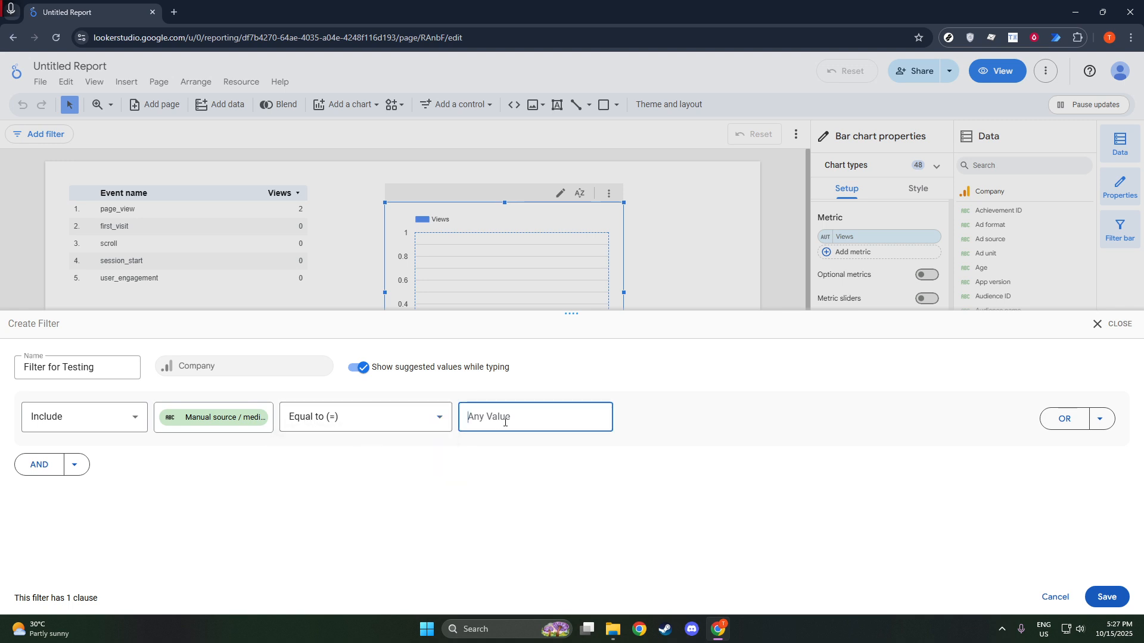
pyautogui.click(243, 420)
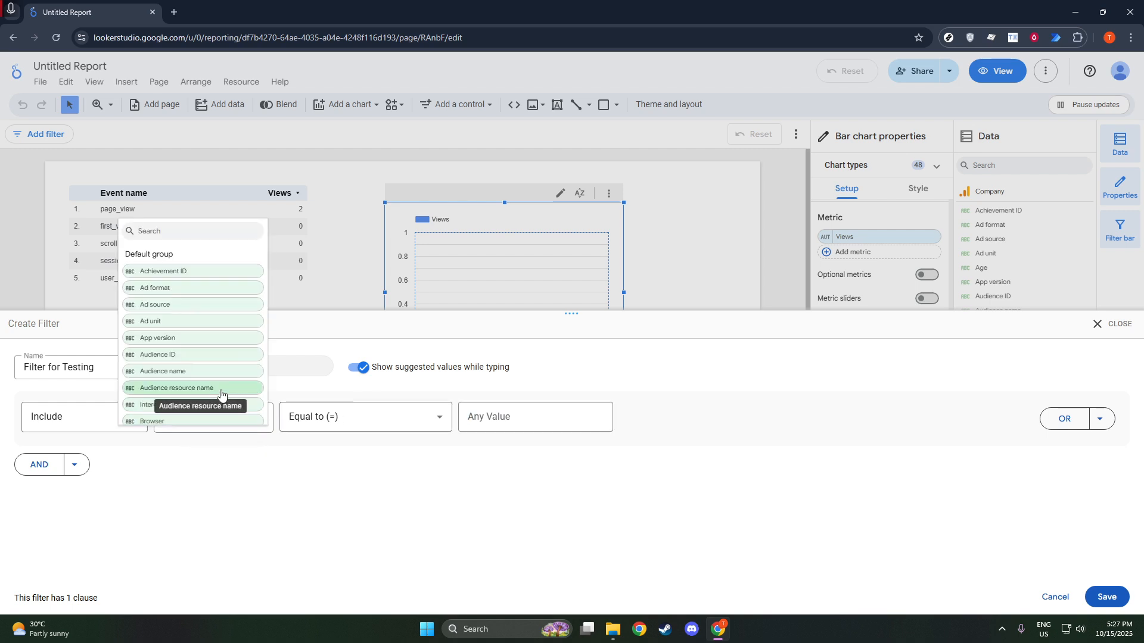
pyautogui.scroll(-8, 202, 390)
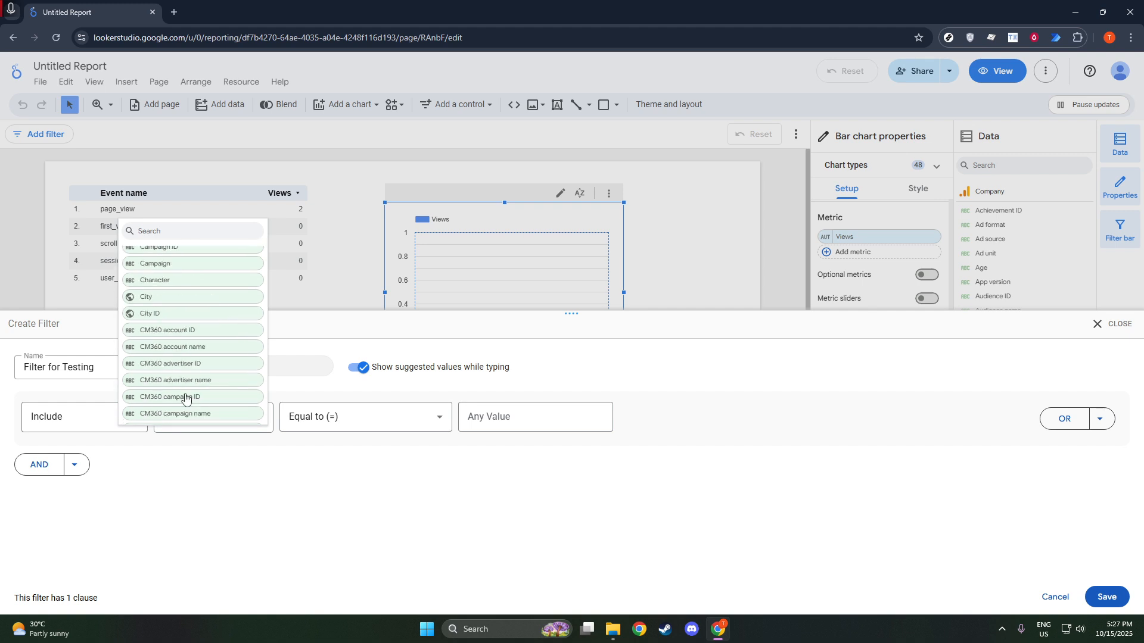
pyautogui.scroll(-10, 195, 387)
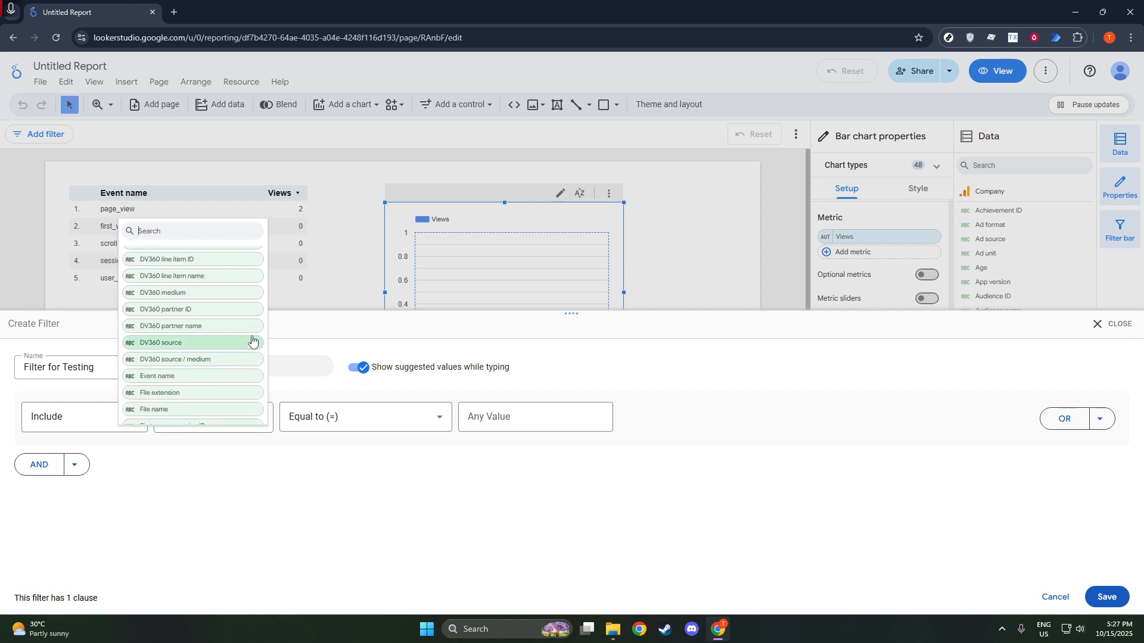
pyautogui.scroll(-10, 252, 341)
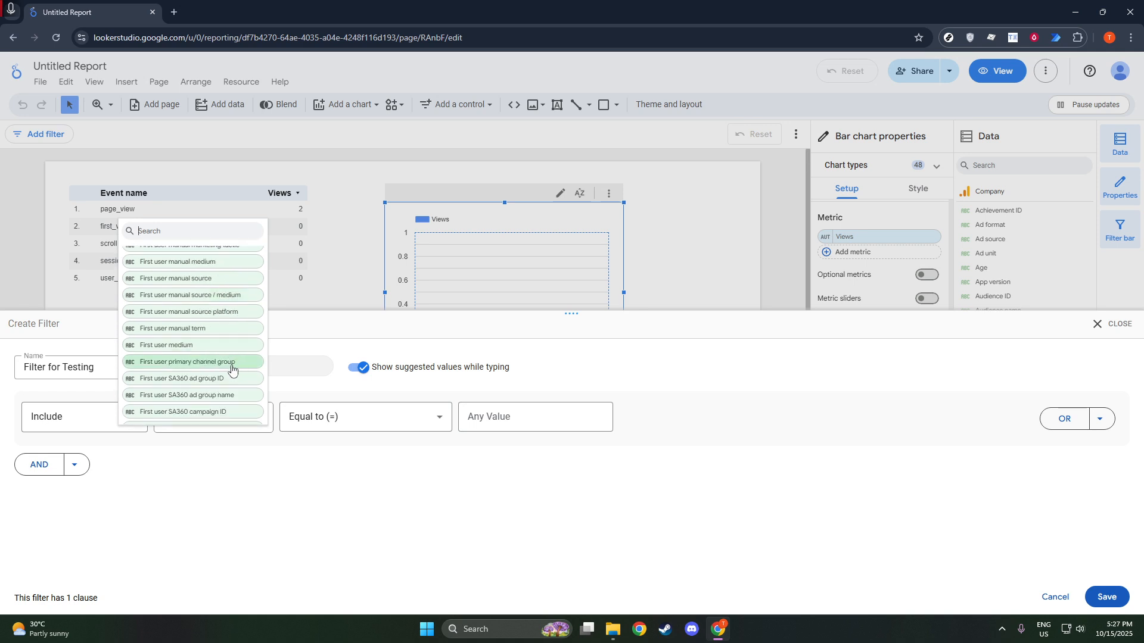
pyautogui.click(222, 297)
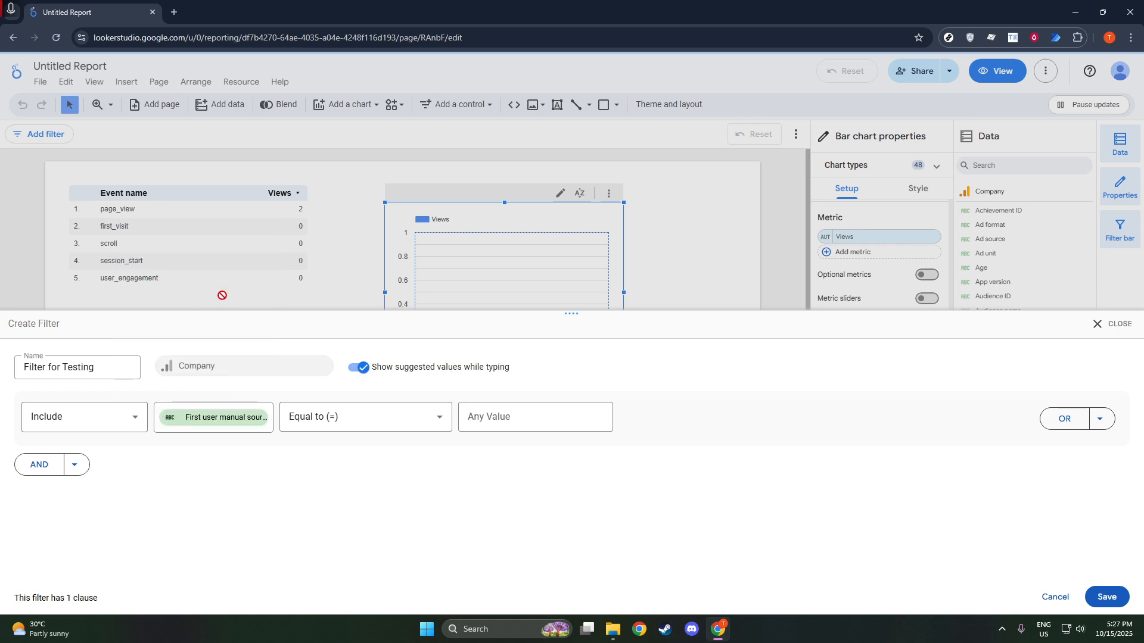
# Step: Enter referral as the filter value
pyautogui.click(497, 421)
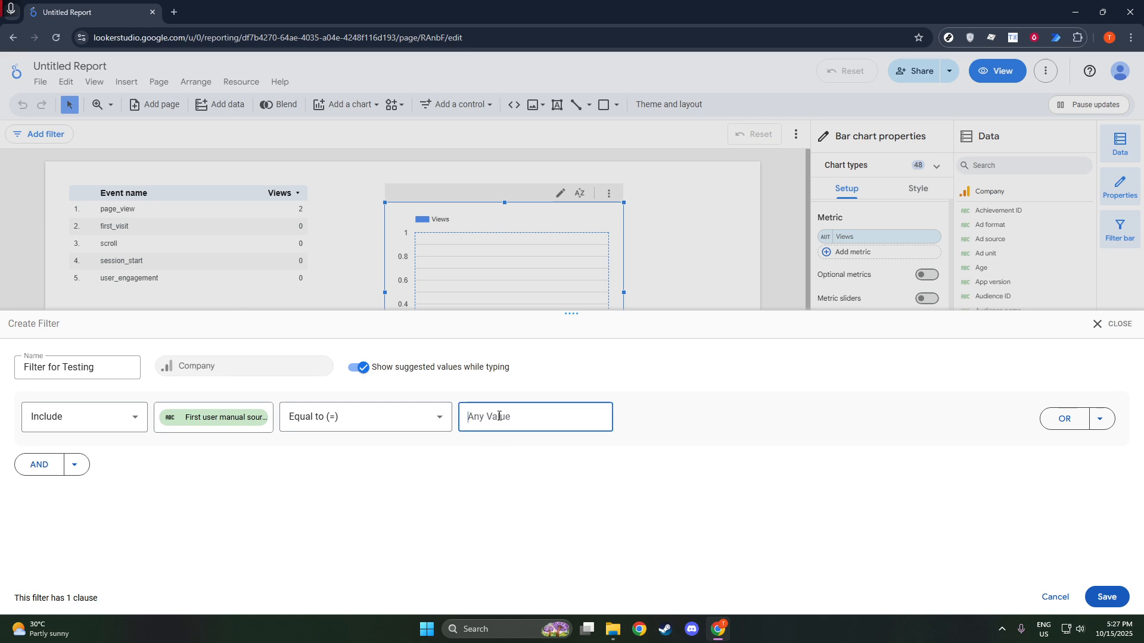
pyautogui.write('r')
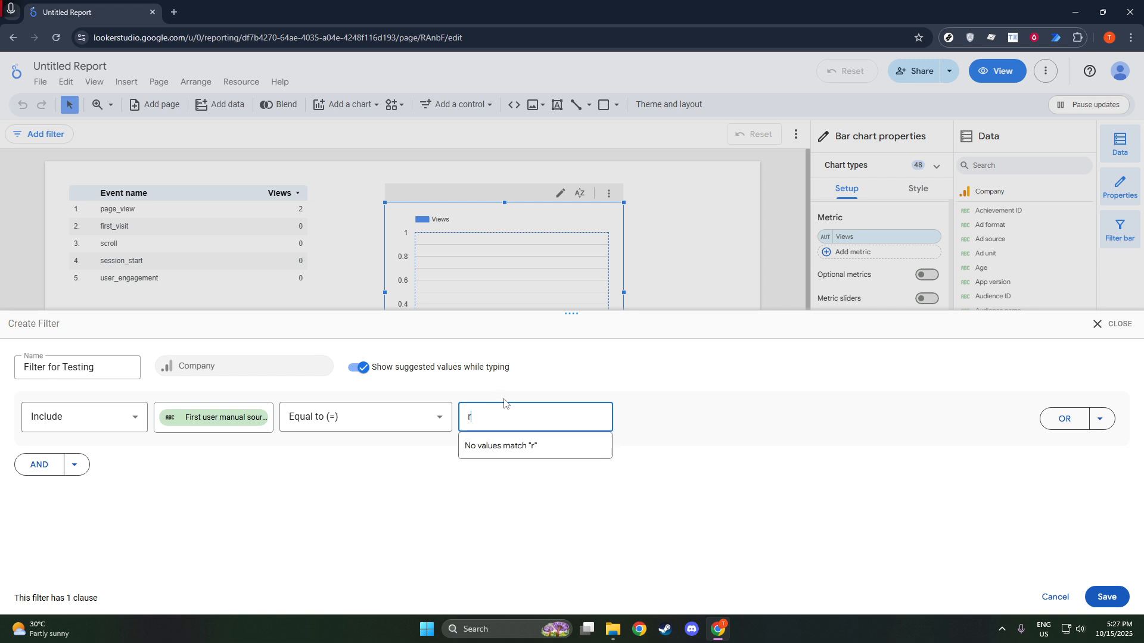
pyautogui.write('feferral')
pyautogui.click(537, 447)
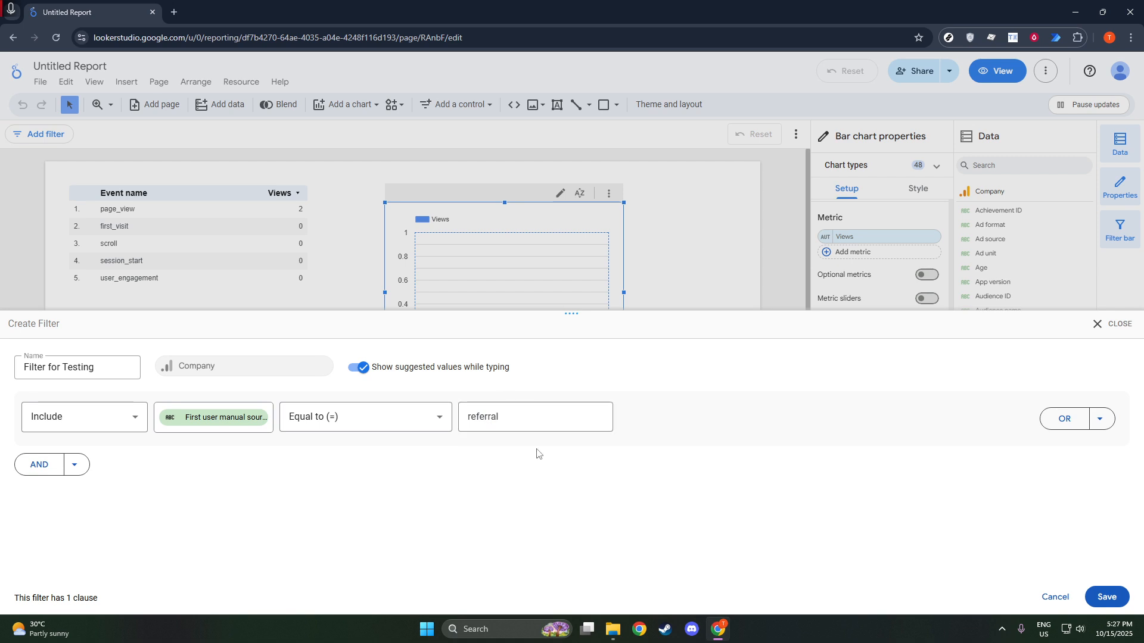
pyautogui.click(548, 411)
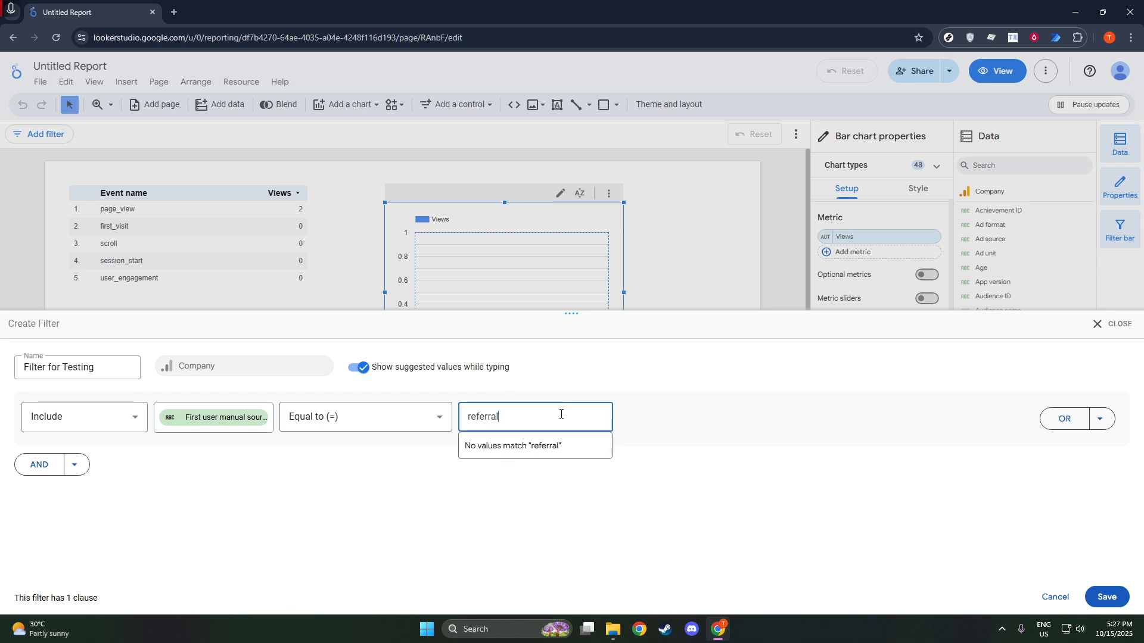
pyautogui.write('l')
# Step: Clear the filter value
pyautogui.moveTo(506, 420); pyautogui.dragTo(454, 426)
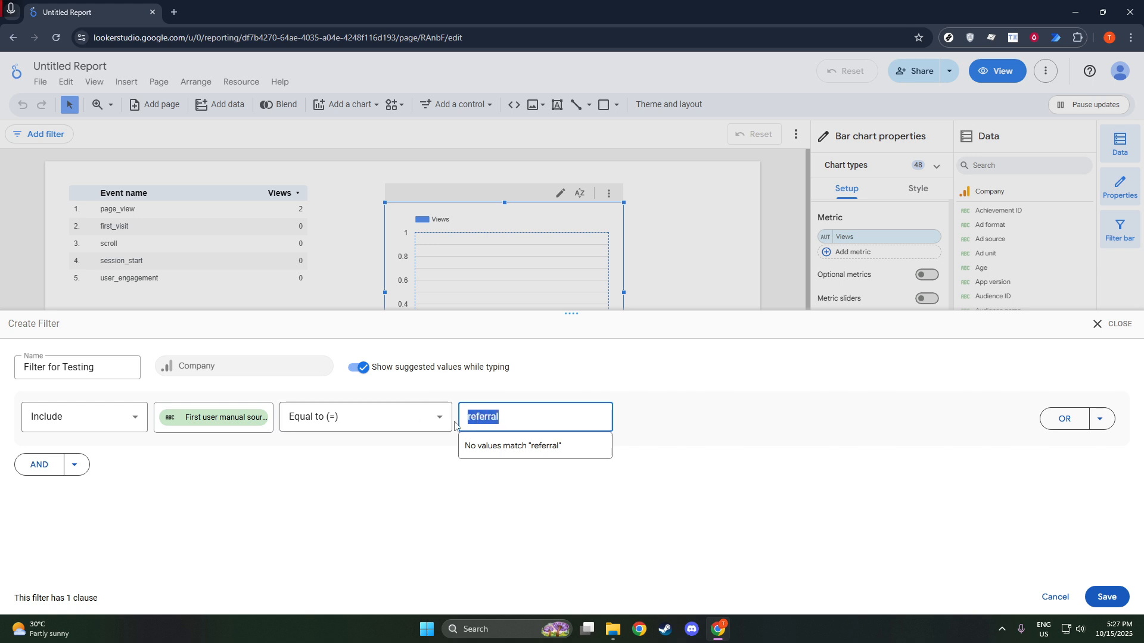
pyautogui.write('\\')
pyautogui.press('BackSpace')
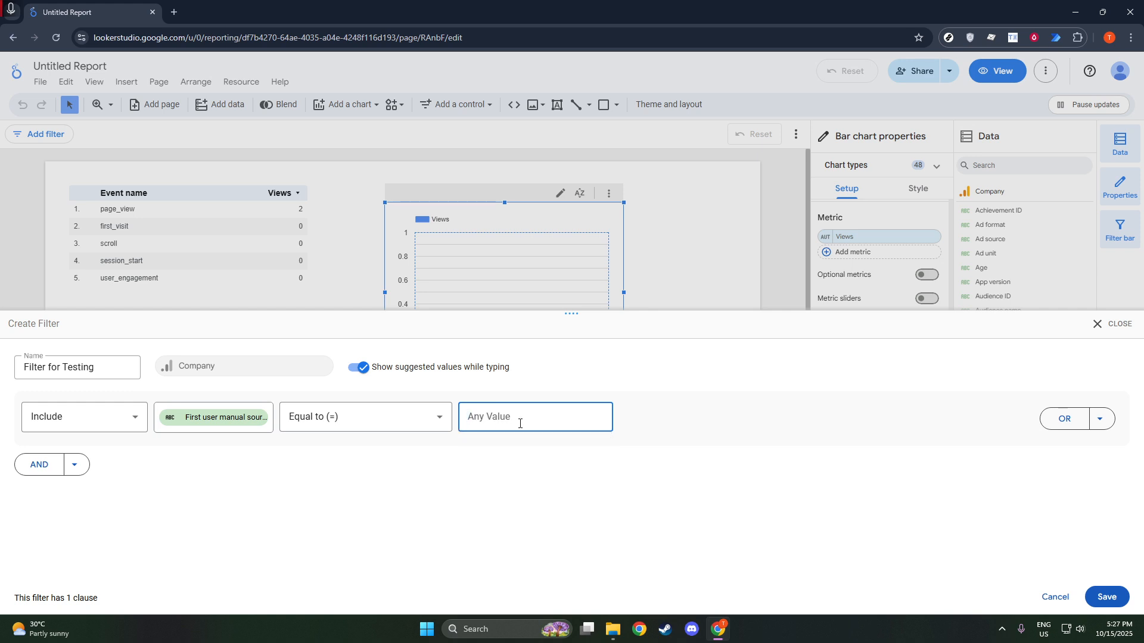
# Step: Change the filter condition to Is Null
pyautogui.click(324, 424)
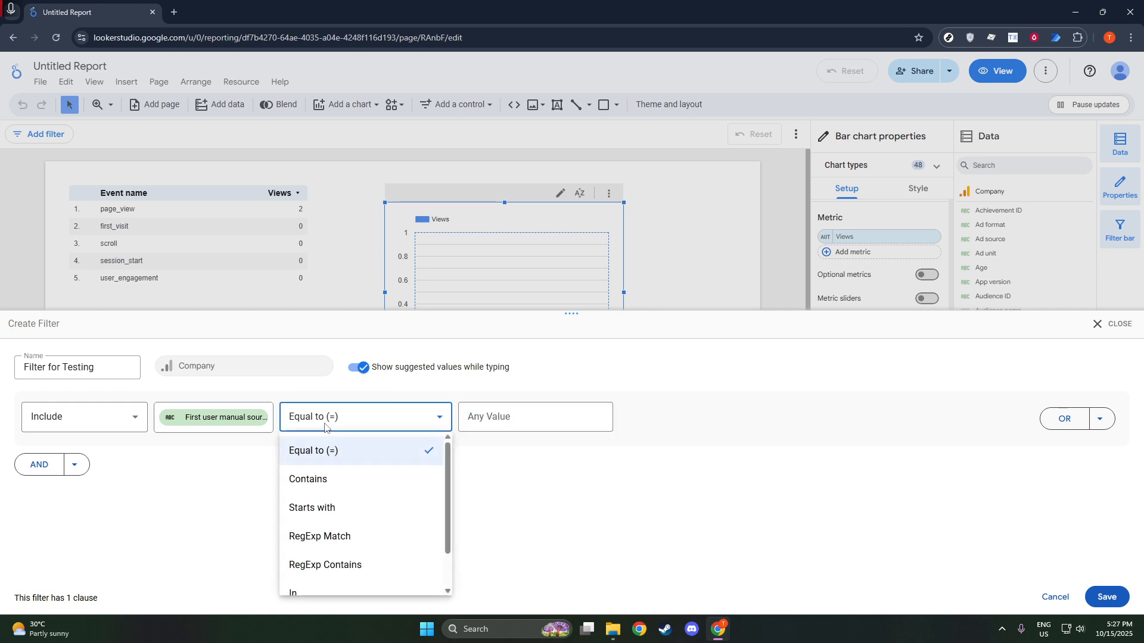
pyautogui.scroll(-1, 325, 524)
pyautogui.click(337, 575)
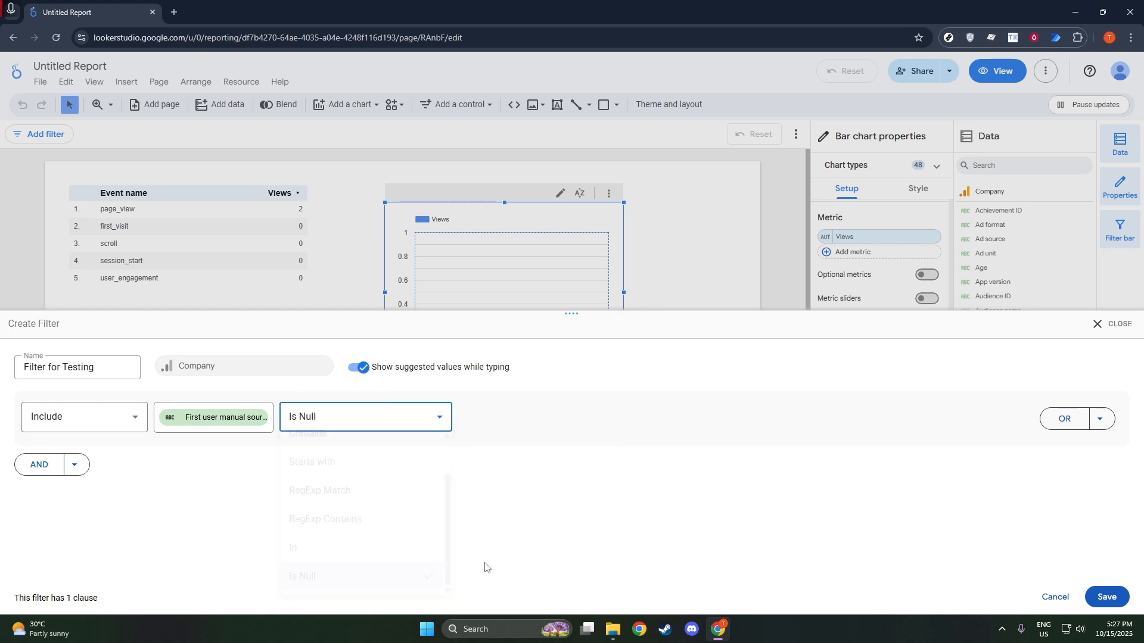